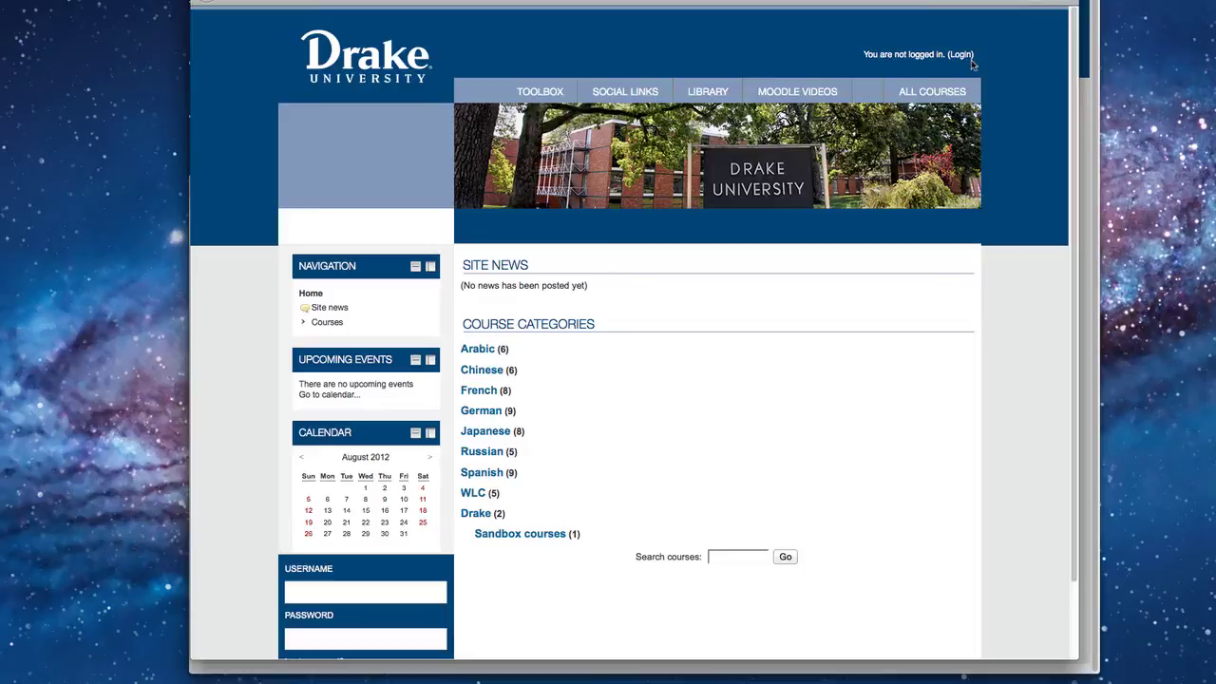
Log in to Moodle with the saved student username and the account password
left_click(398, 593)
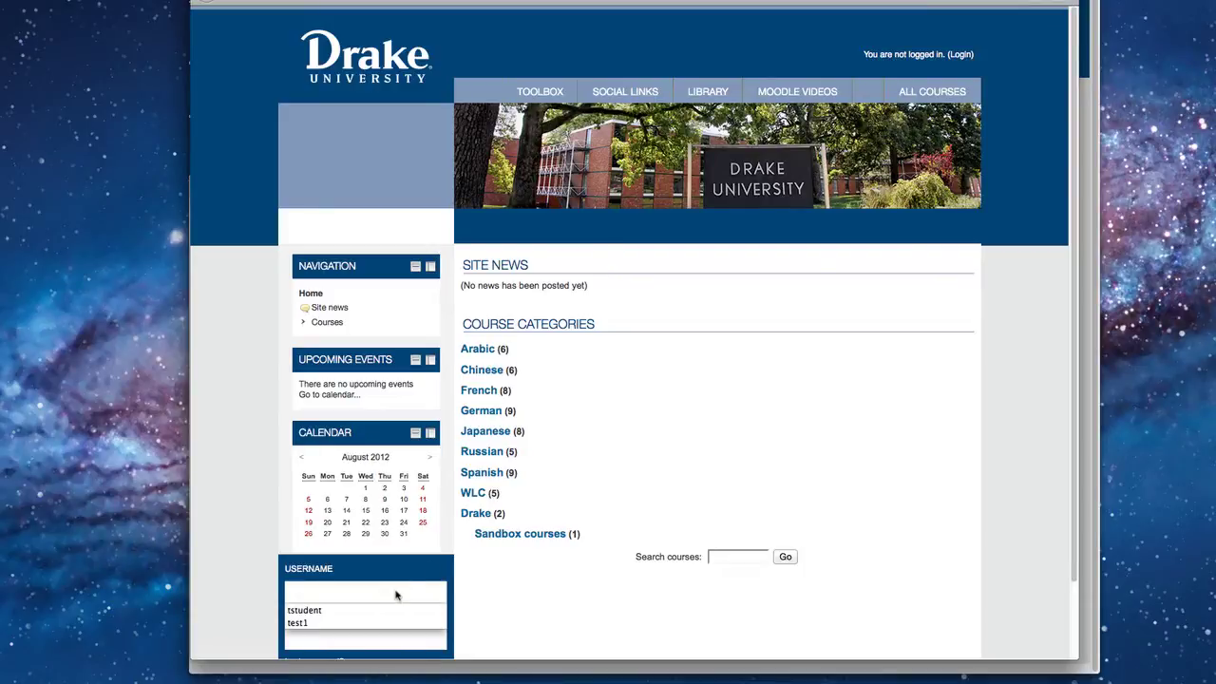
left_click(313, 611)
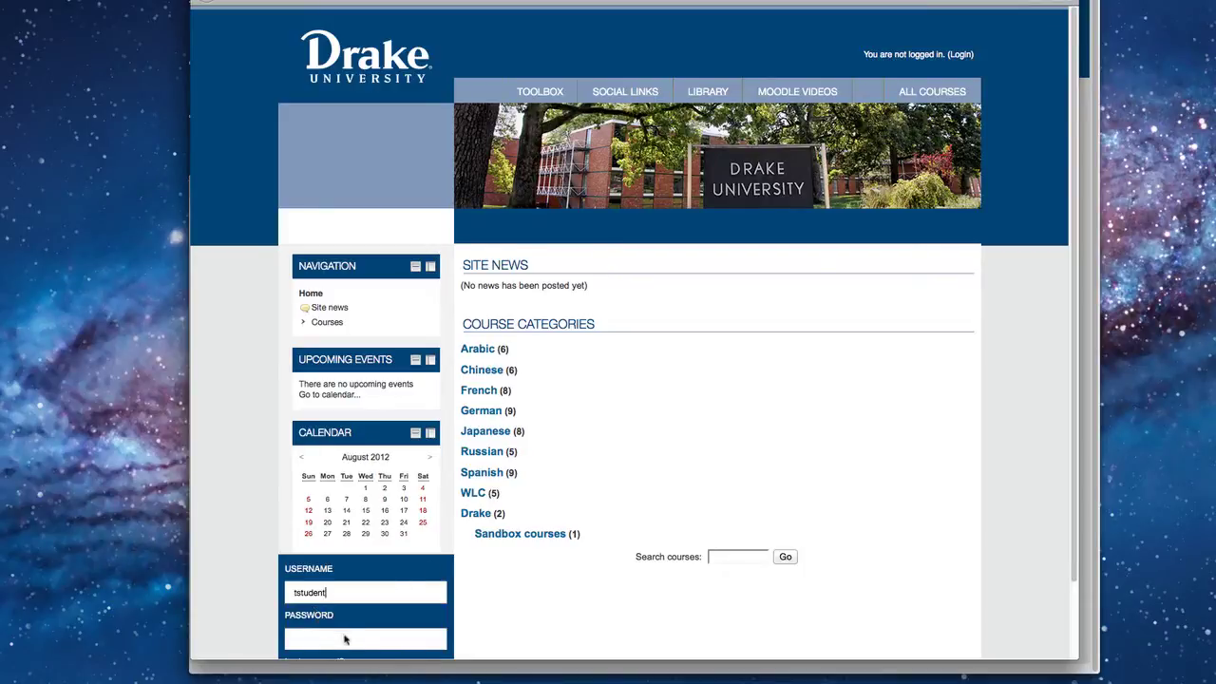
left_click(337, 642)
type("••••••")
key("Return")
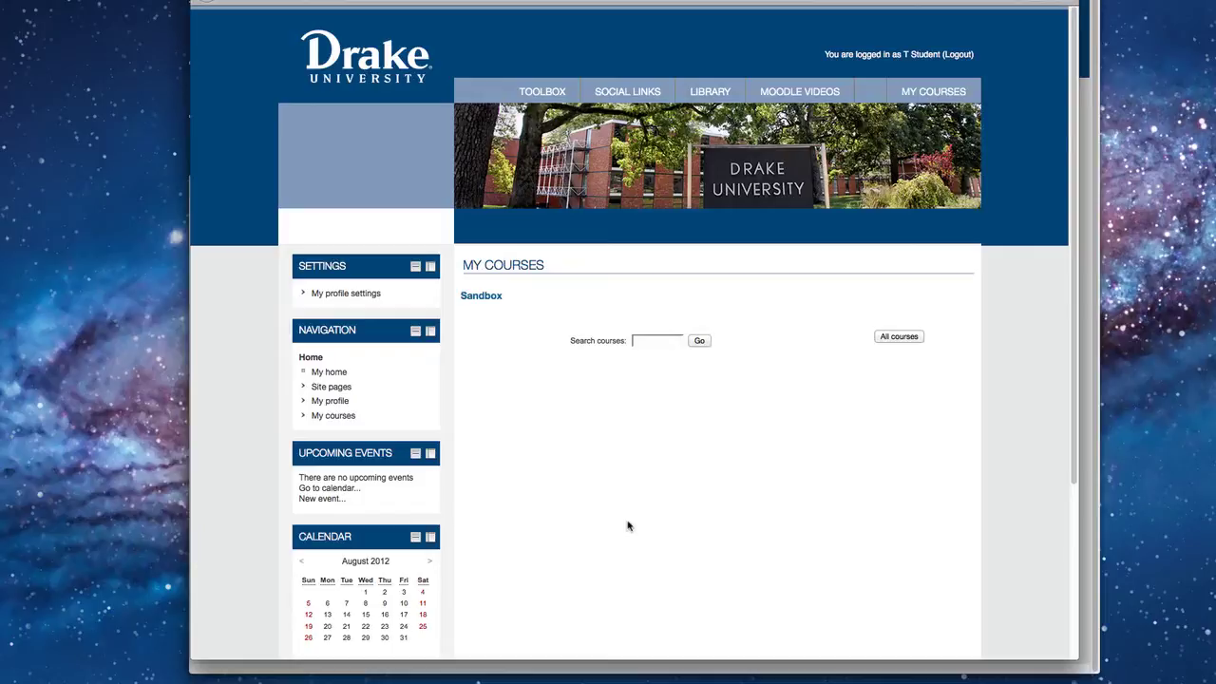
Open the Sandbox course from the My Courses list
left_click(490, 301)
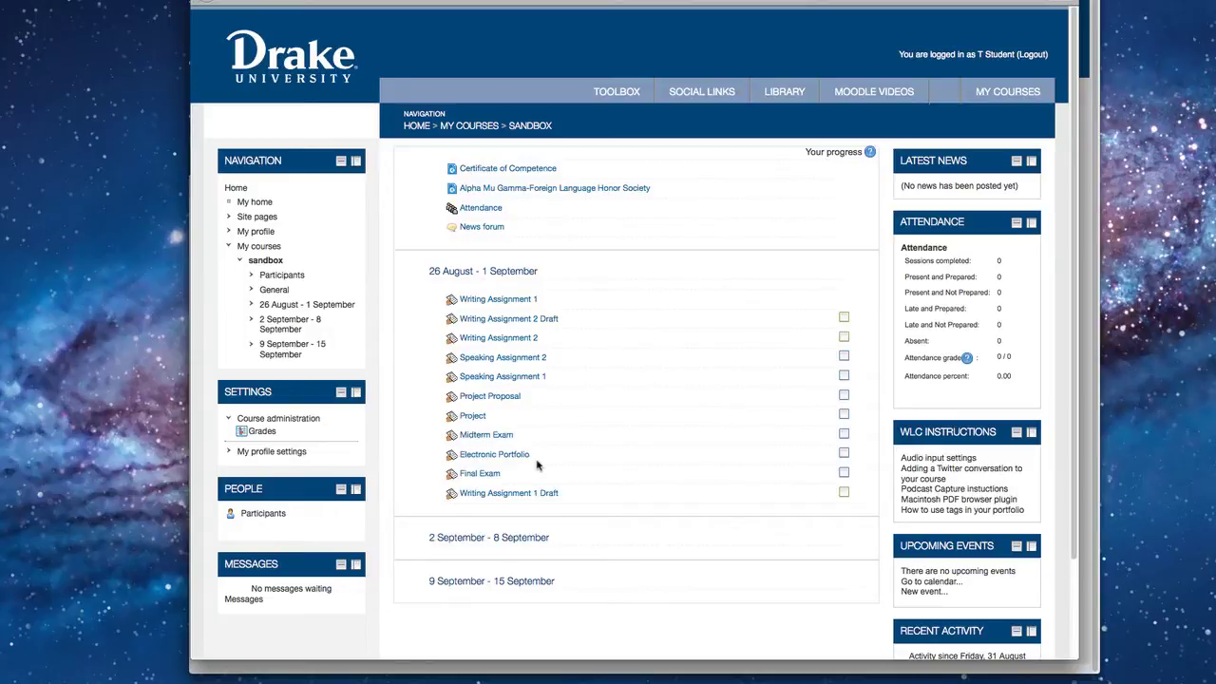
Mark Writing Assignment 2 Draft as completed, then open Writing Assignment 1 Draft
left_click(843, 318)
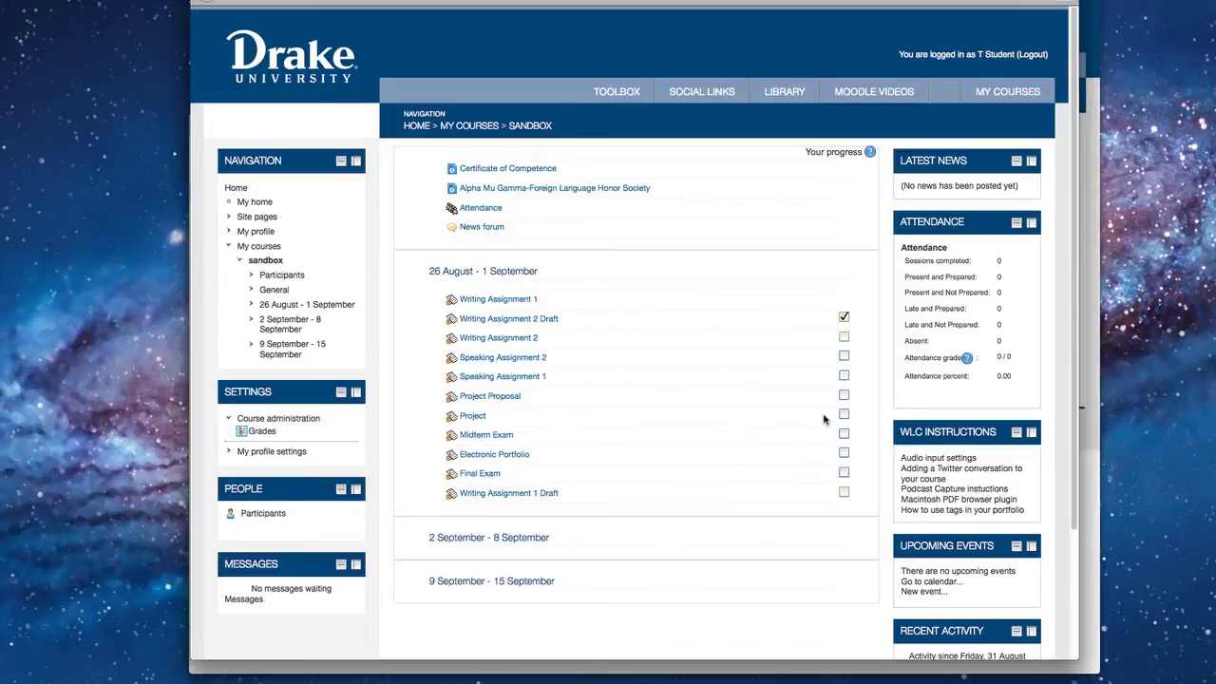
left_click(520, 494)
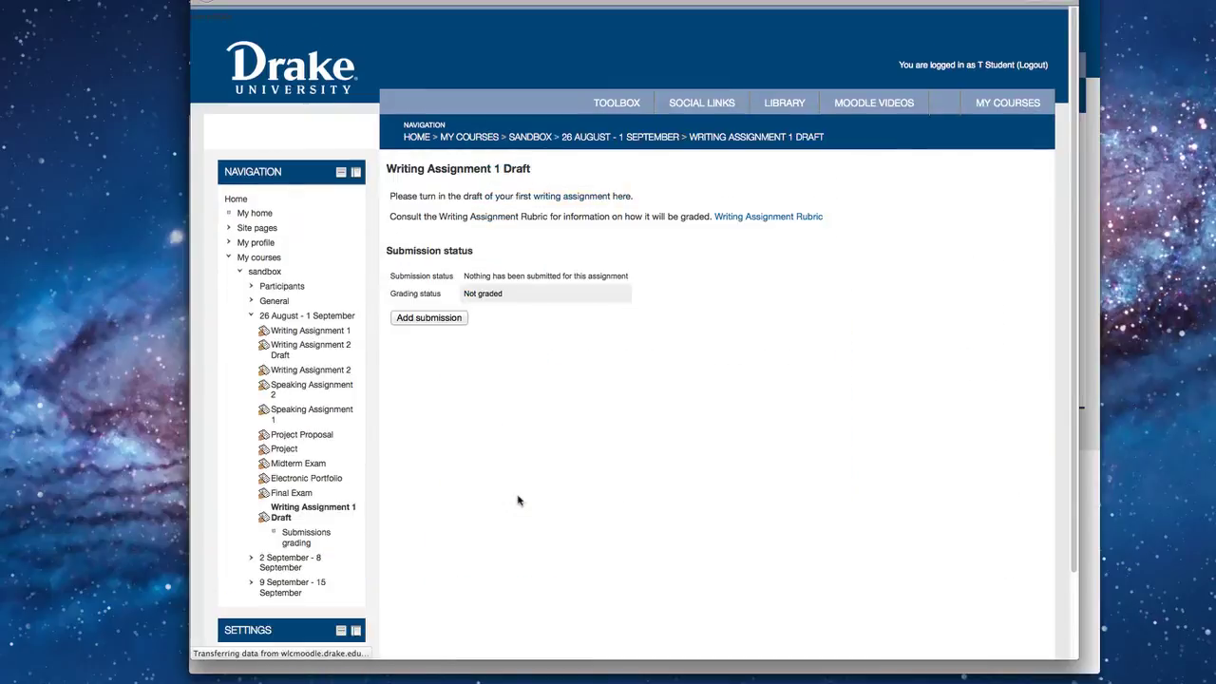
View the Writing Assignment Rubric PDF and return to the assignment page
left_click(741, 224)
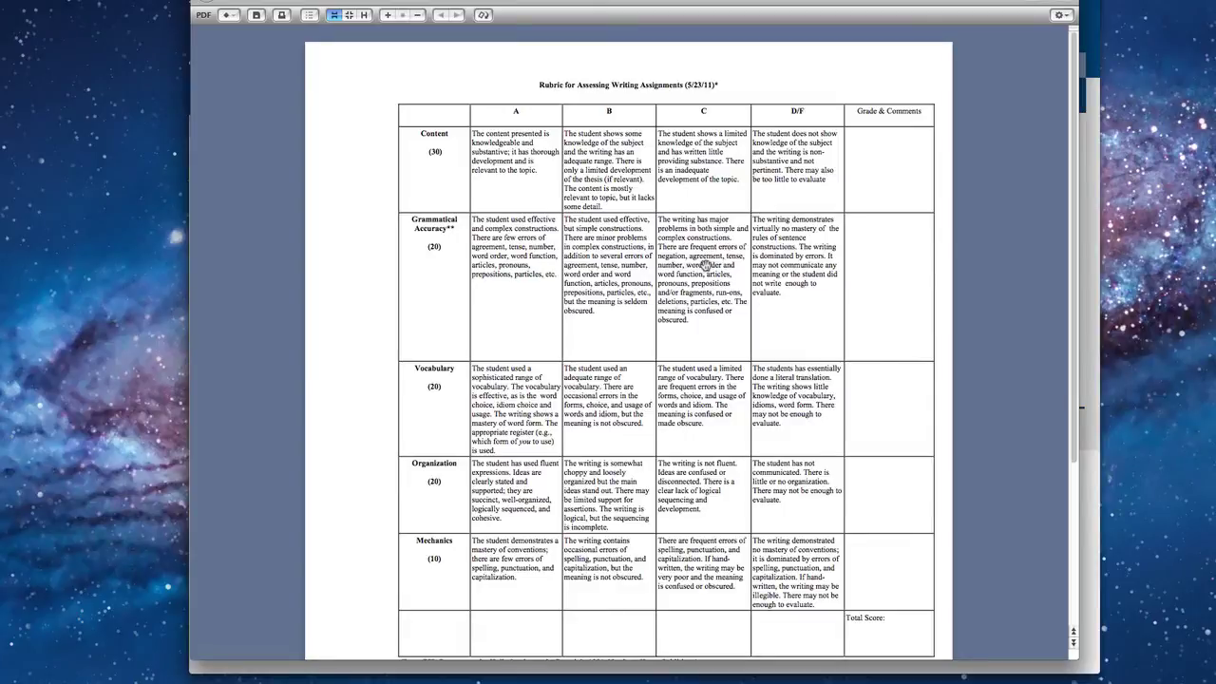
left_click(207, 4)
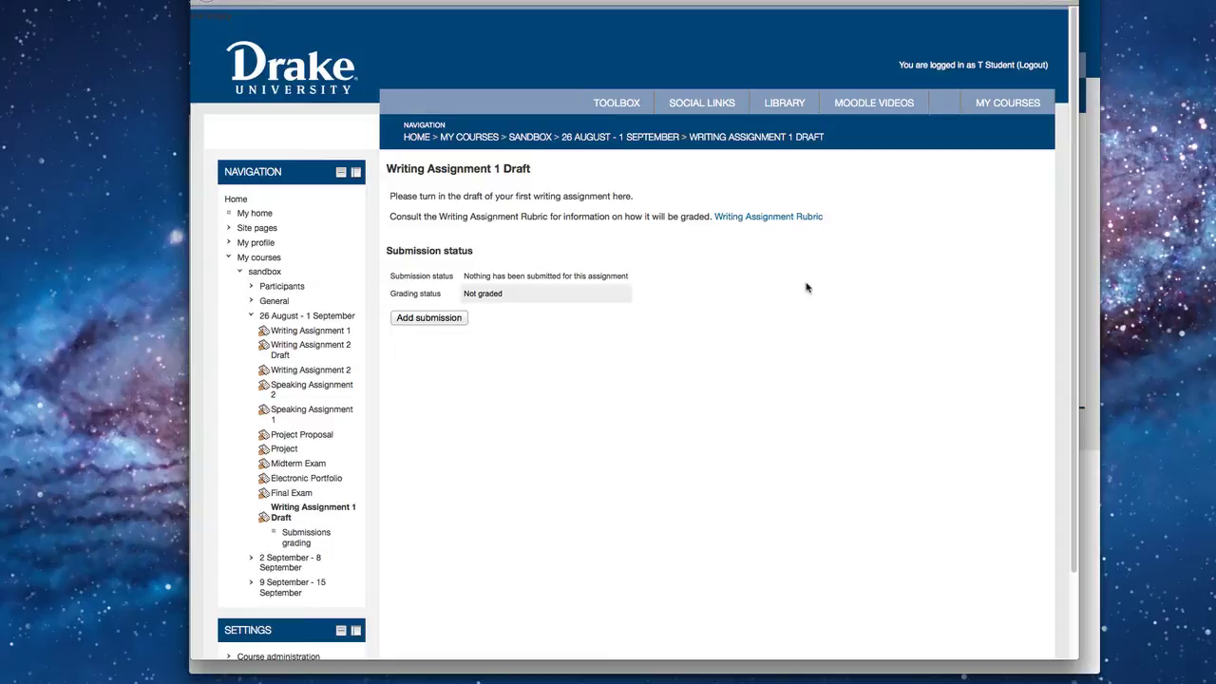
Start a new submission and enter 'Text' as the online text
left_click(441, 321)
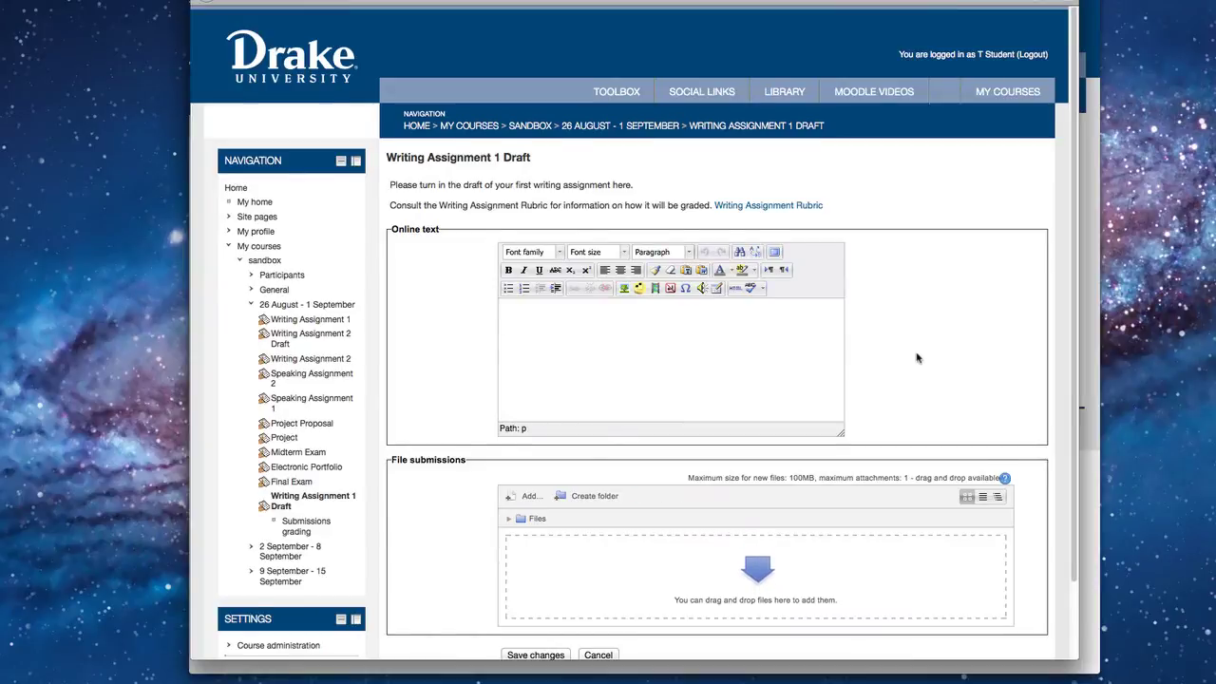
scroll(917, 356, "down", 1)
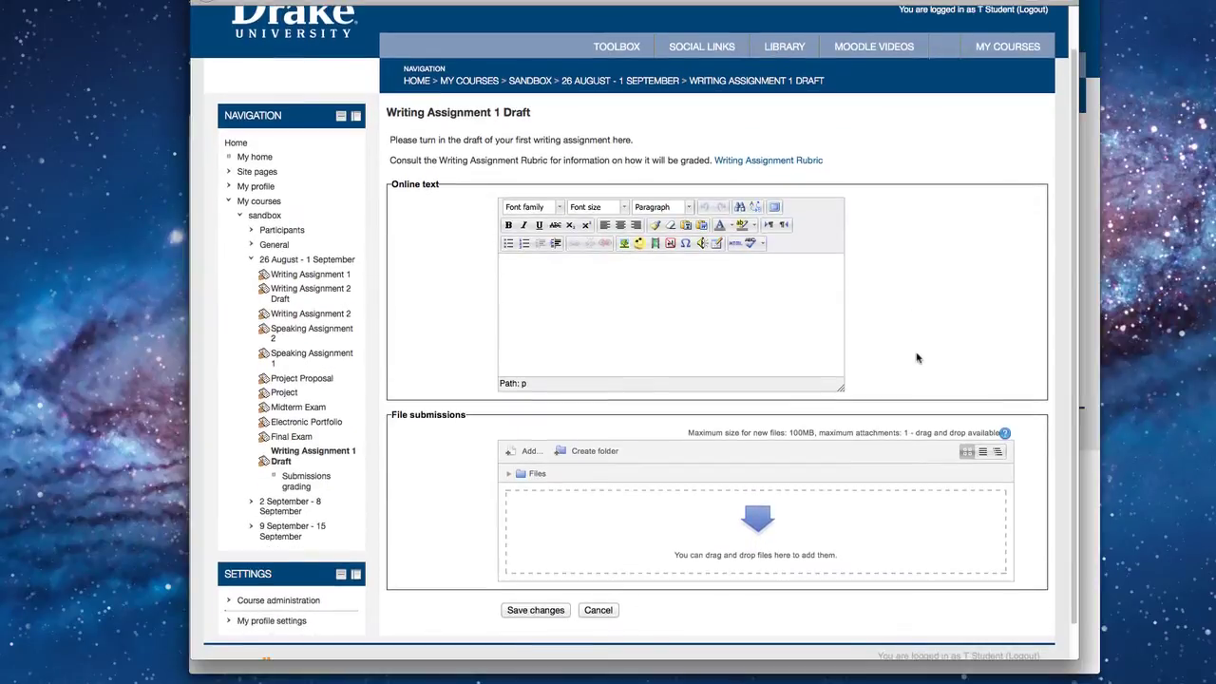
left_click(563, 297)
type("Text")
Upload Generic document.doc to File submissions and save the draft
left_click_drag(344, 409, 587, 501)
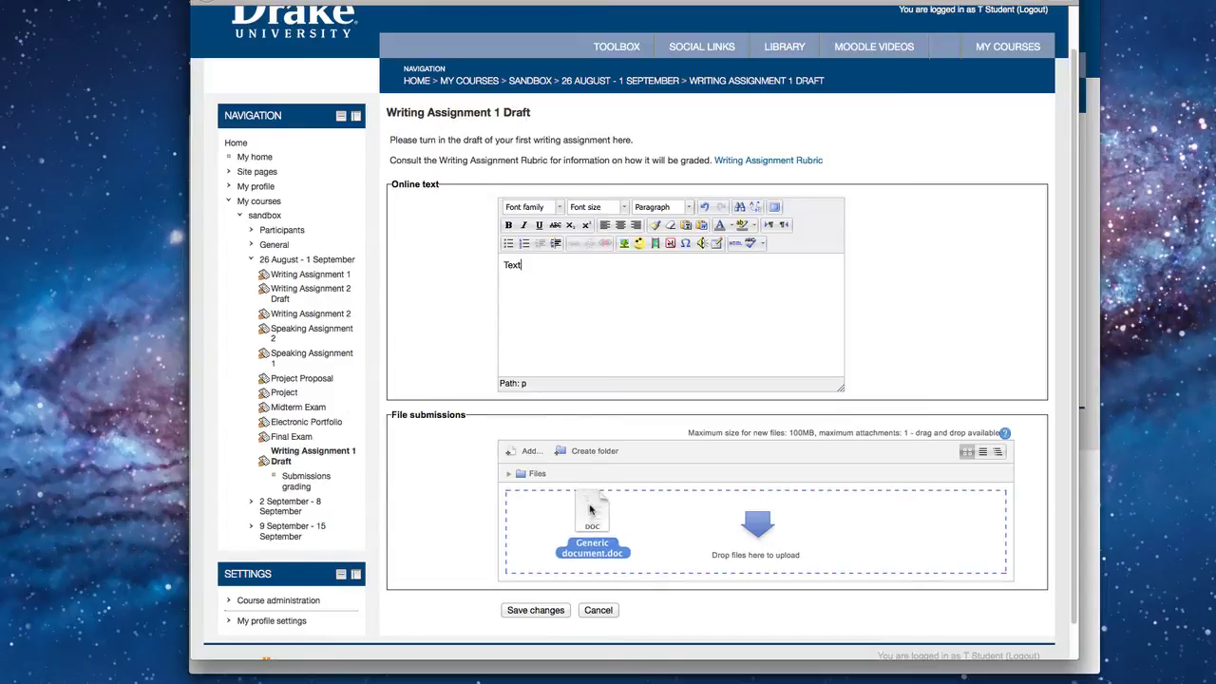
left_click_drag(589, 510, 591, 513)
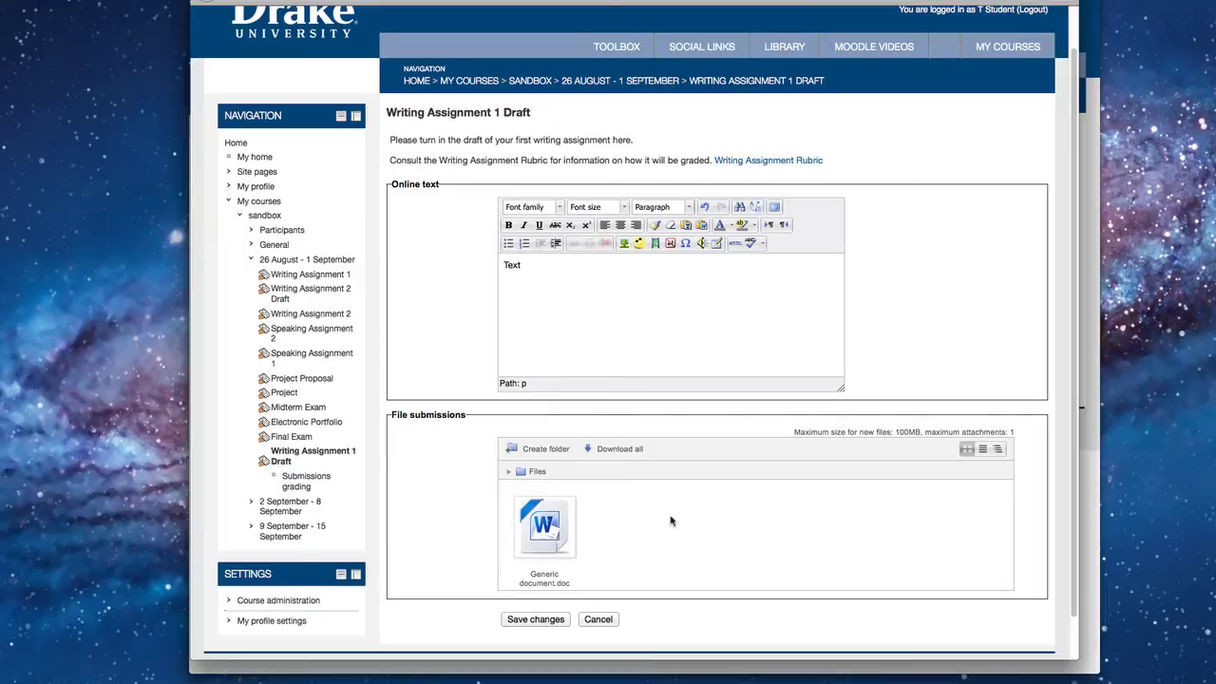
left_click(559, 620)
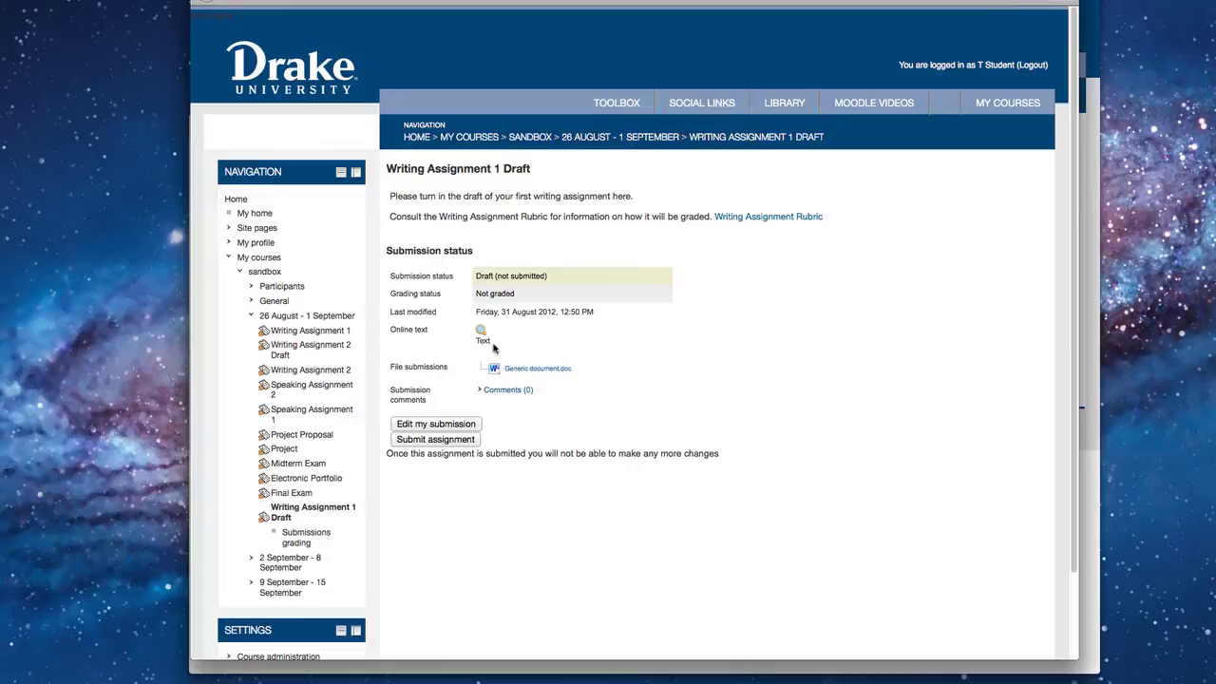
Add a 'More text' paragraph below 'Text' in the online text and save the draft
left_click(451, 427)
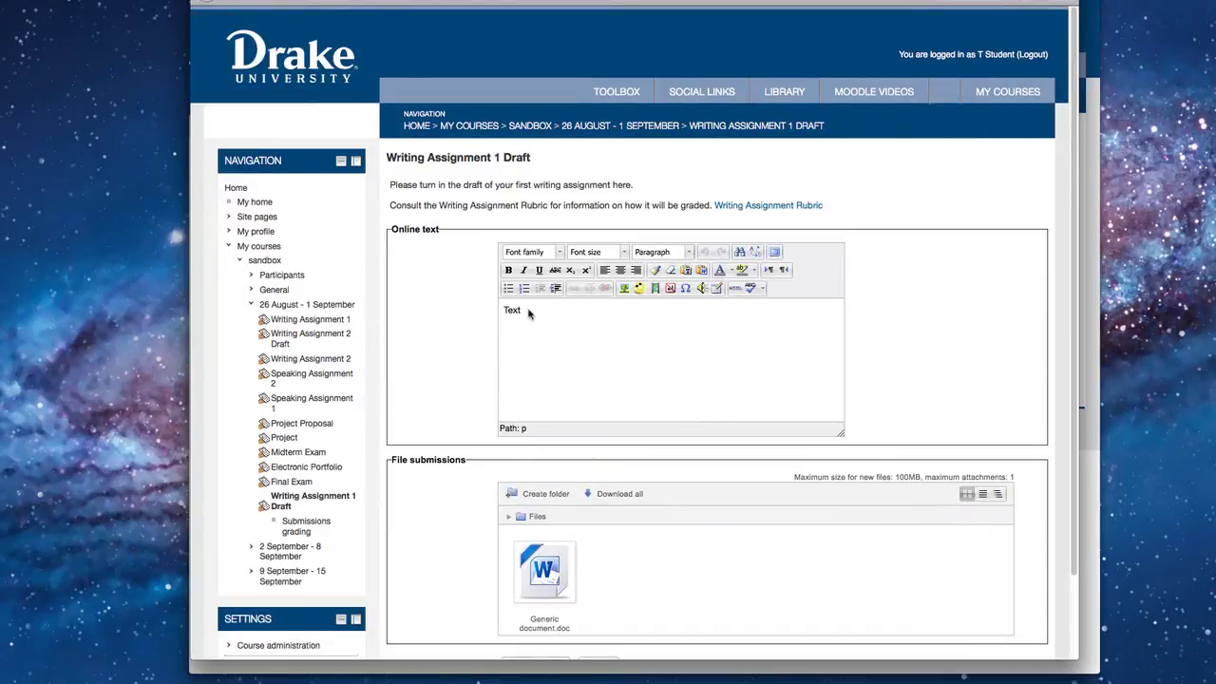
key("Return")
type("More text")
scroll(566, 337, "down", 2)
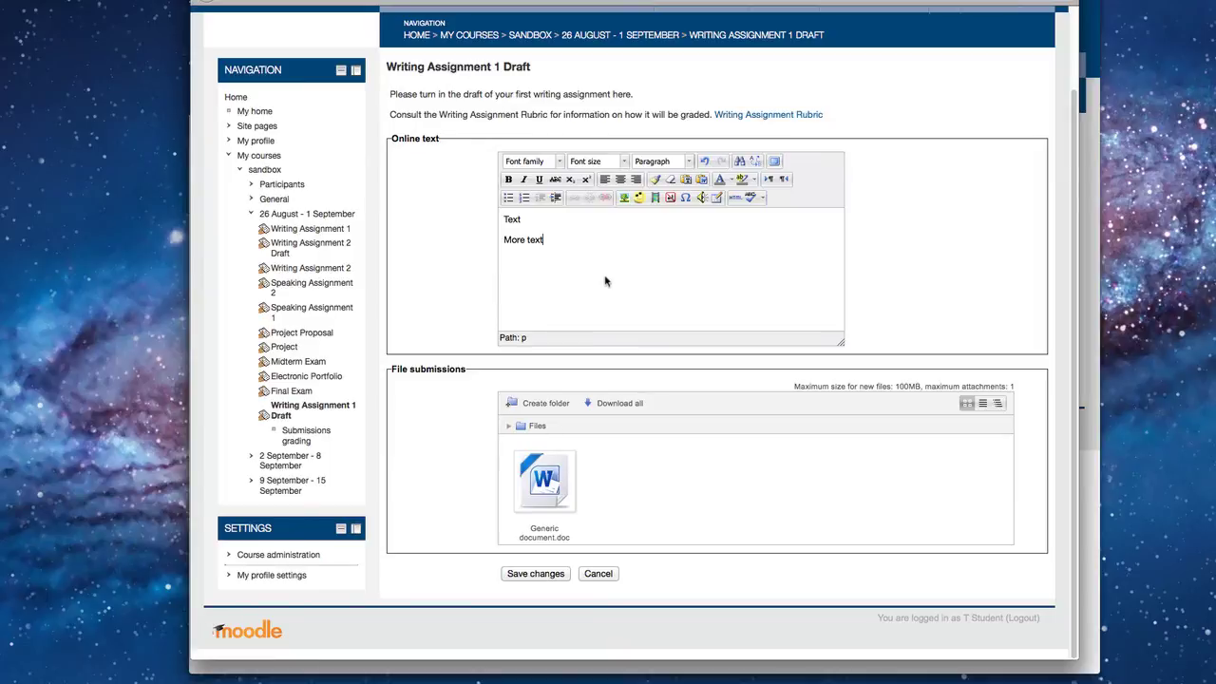
left_click(539, 580)
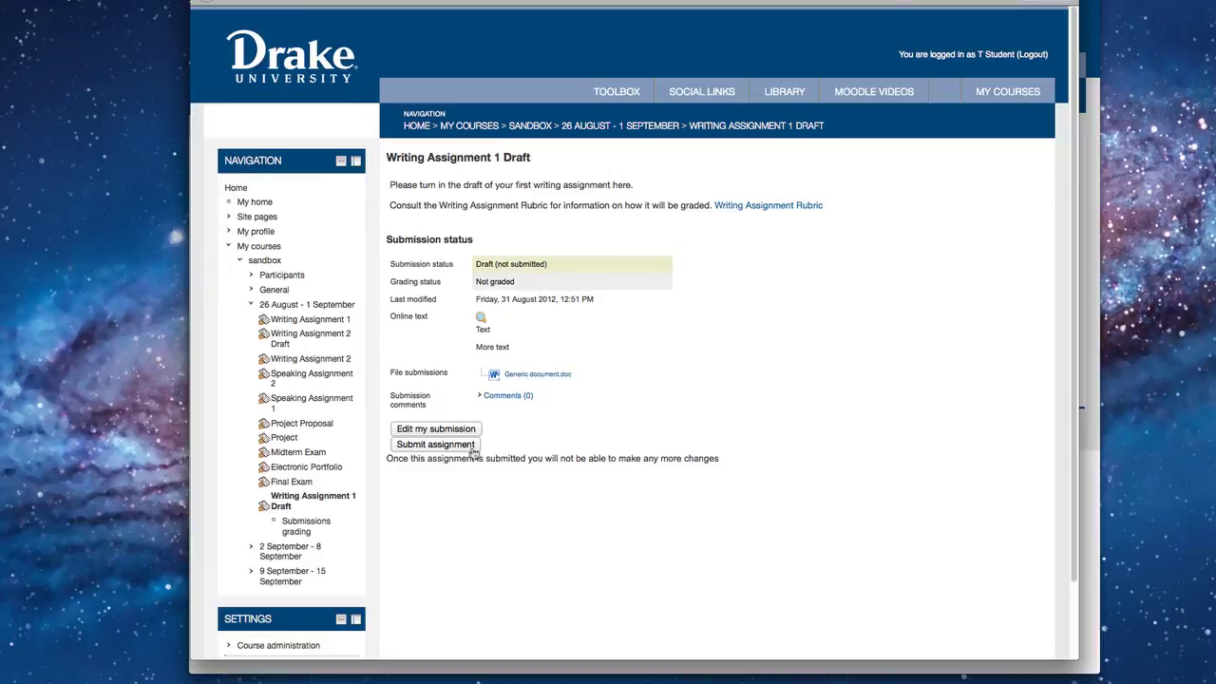
Submit Writing Assignment 1 Draft for grading and confirm with Continue
left_click(435, 444)
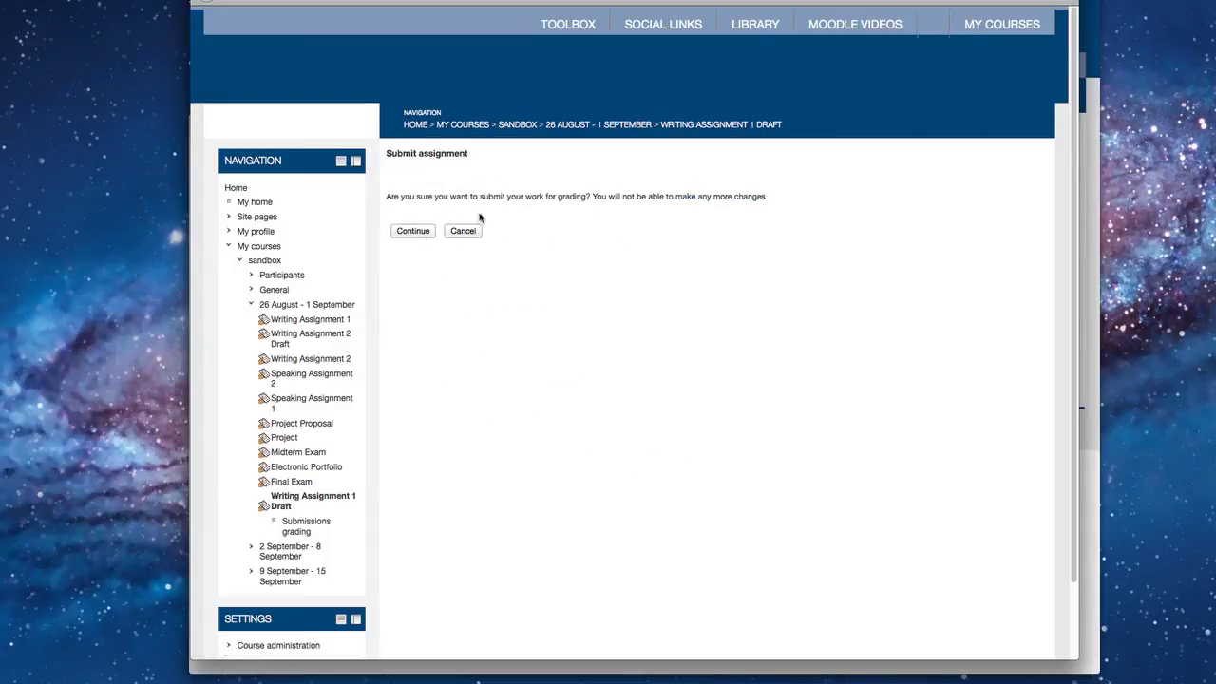
left_click(424, 231)
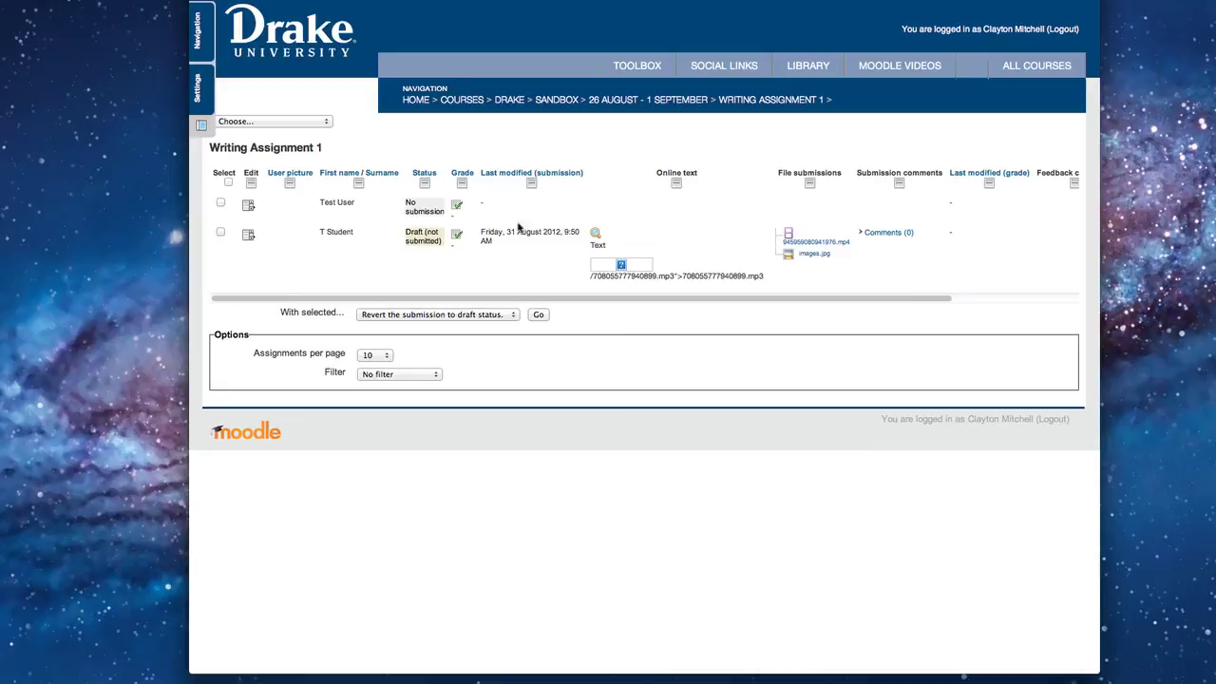
Return to the Sandbox course page through the SANDBOX breadcrumb
mouse_move(722, 66)
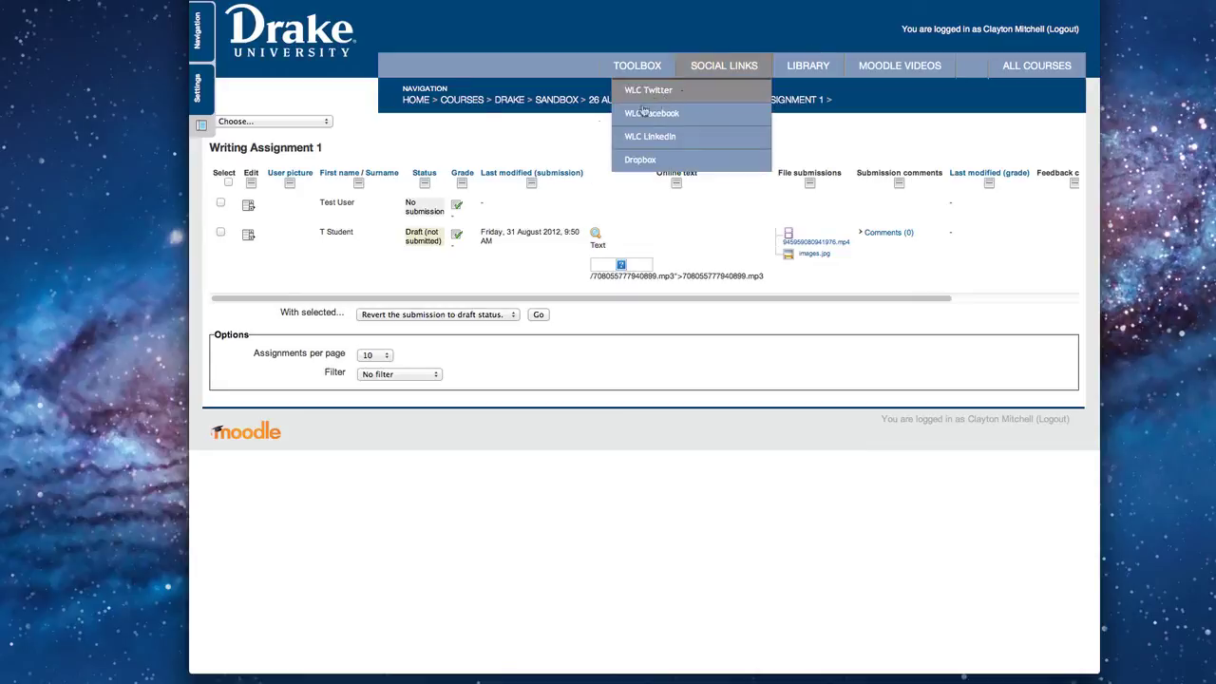
left_click(552, 100)
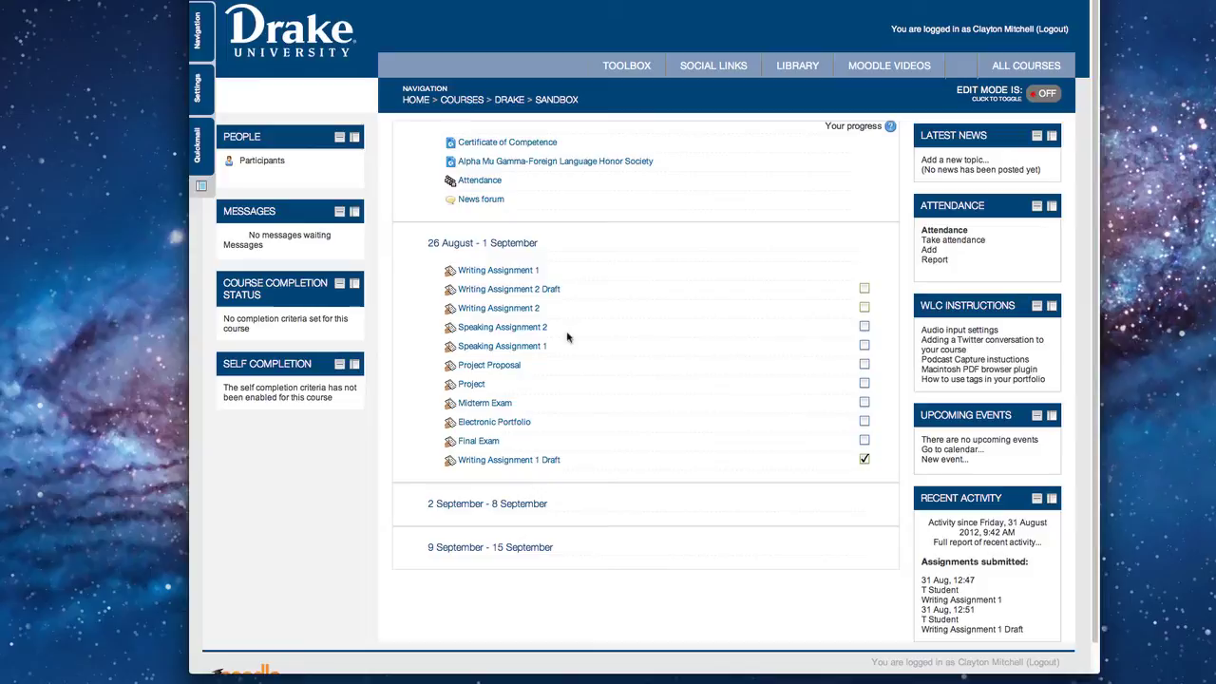
Open Writing Assignment 1 Draft from the 26 August section
left_click(529, 462)
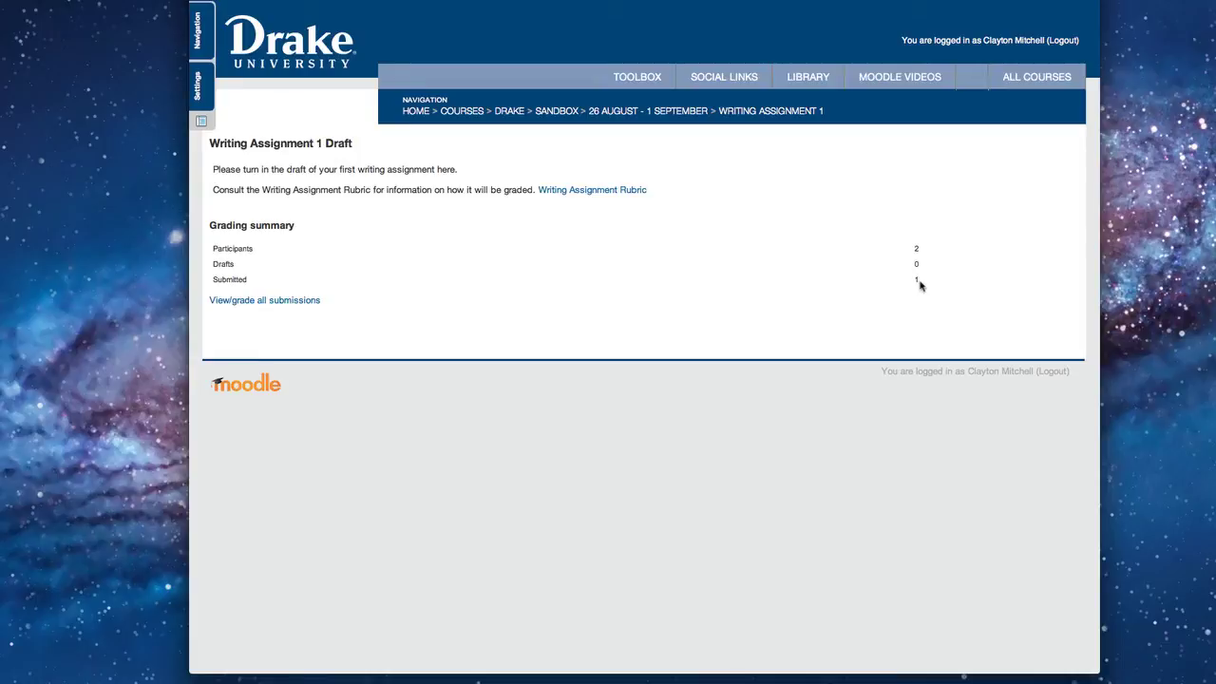
List all Writing Assignment 1 Draft submissions and highlight the student's online text entry
left_click(299, 309)
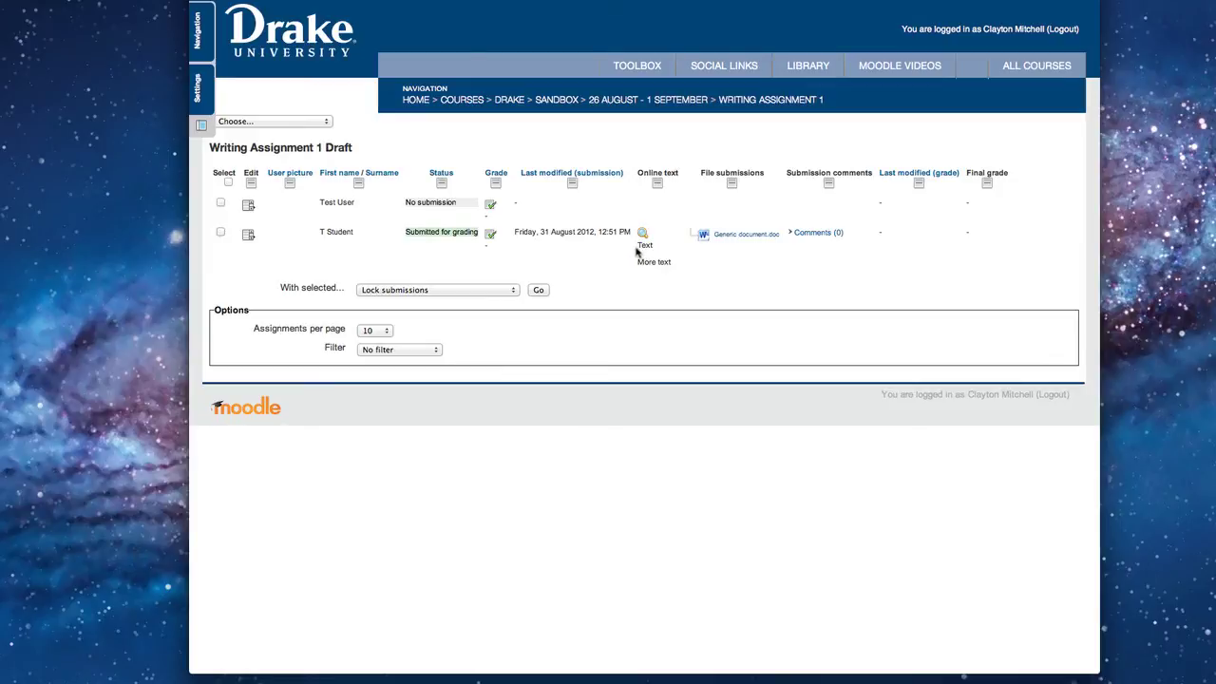
left_click_drag(637, 244, 670, 264)
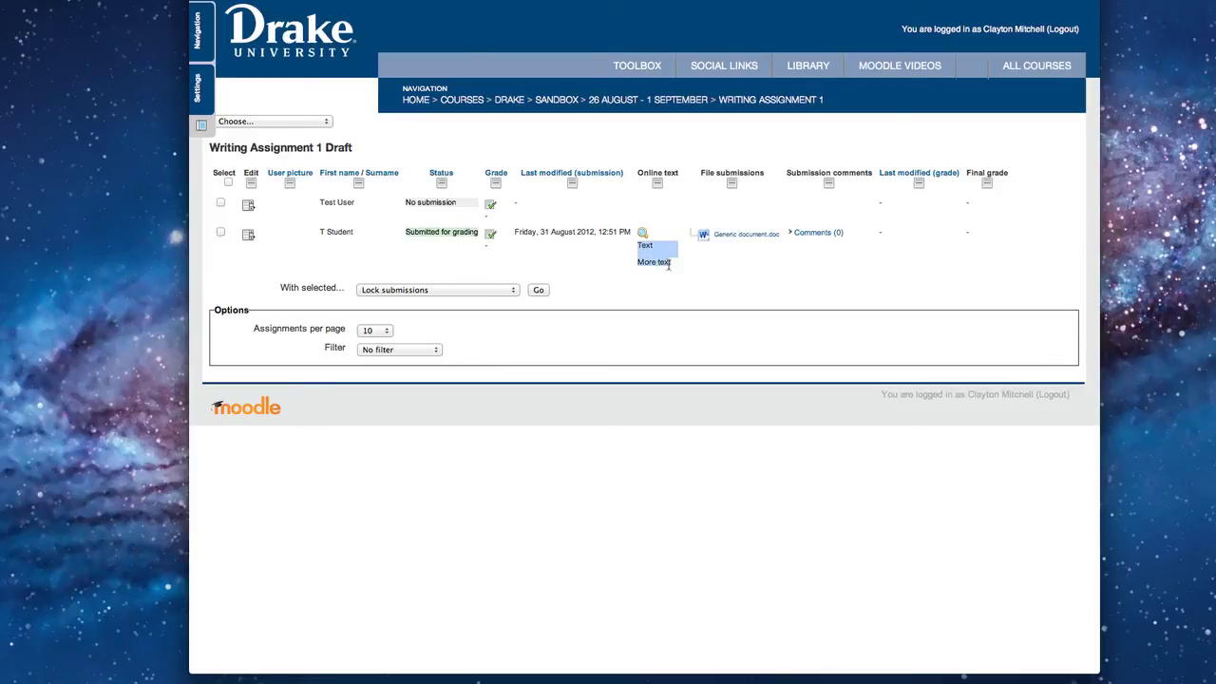
Bring up the marking-guide form for the submitted student (2 of 2) and scroll to the criteria
left_click(491, 236)
scroll(704, 392, "down", 2)
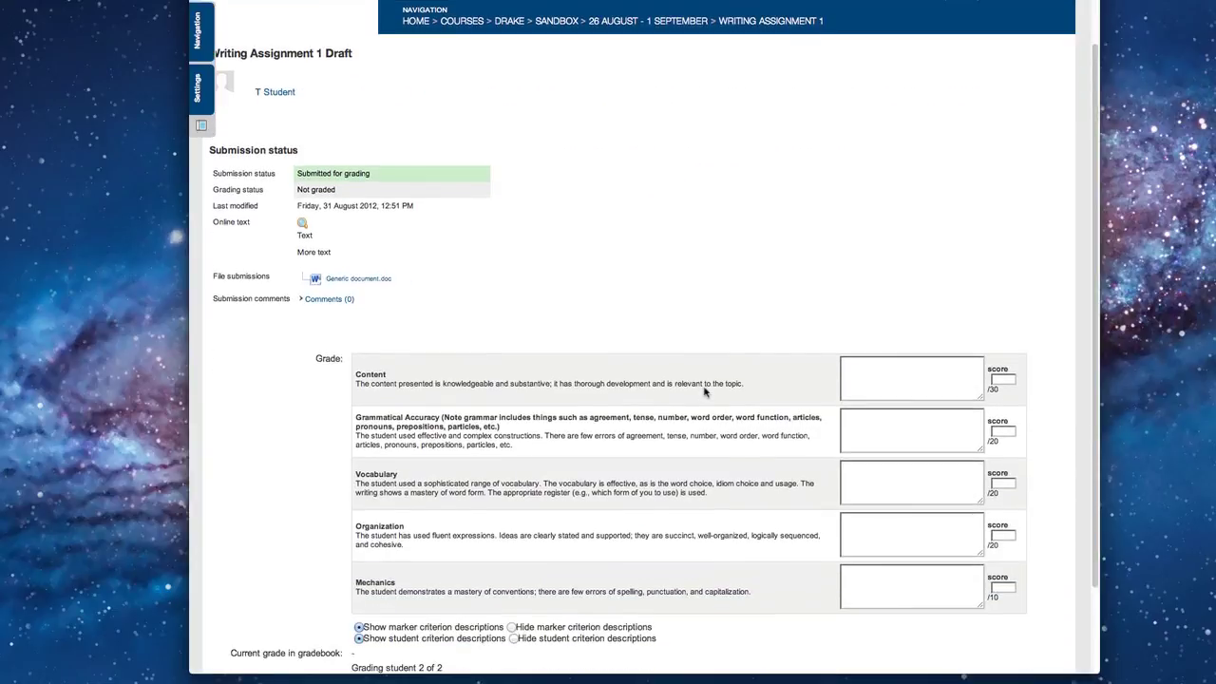
scroll(704, 392, "down", 2)
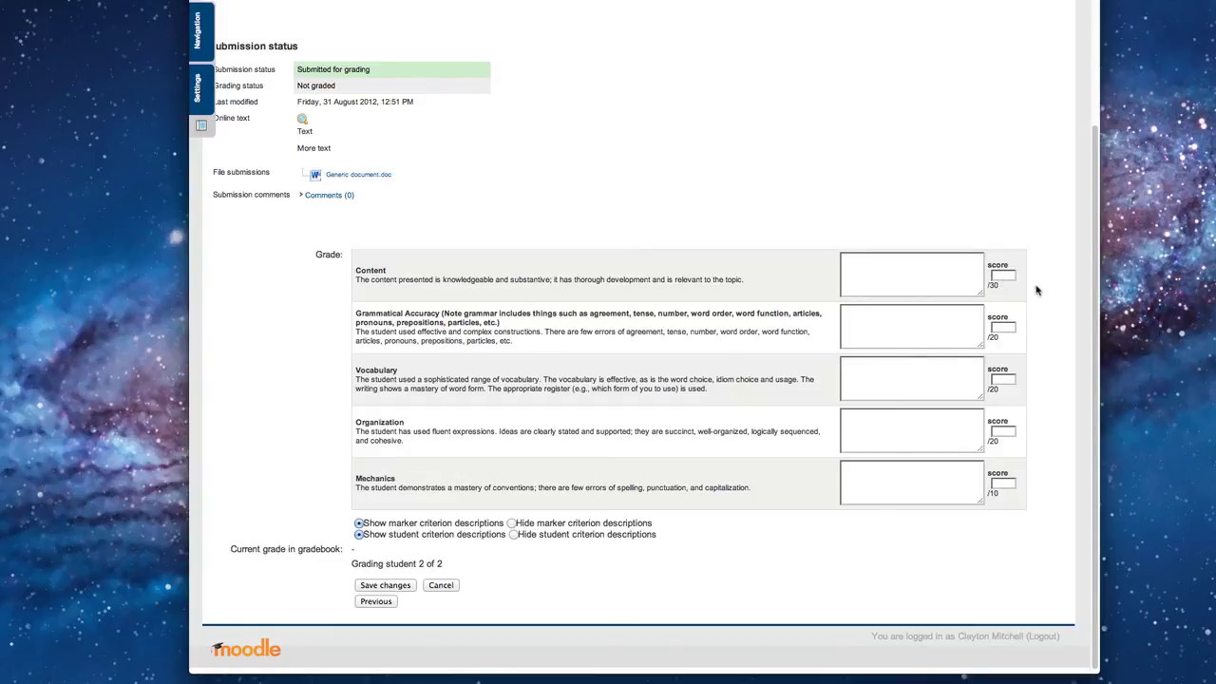
Score Content 20 with the comment 'Needs to be longer'
left_click(1009, 277)
type("20")
left_click(939, 291)
type("Nees")
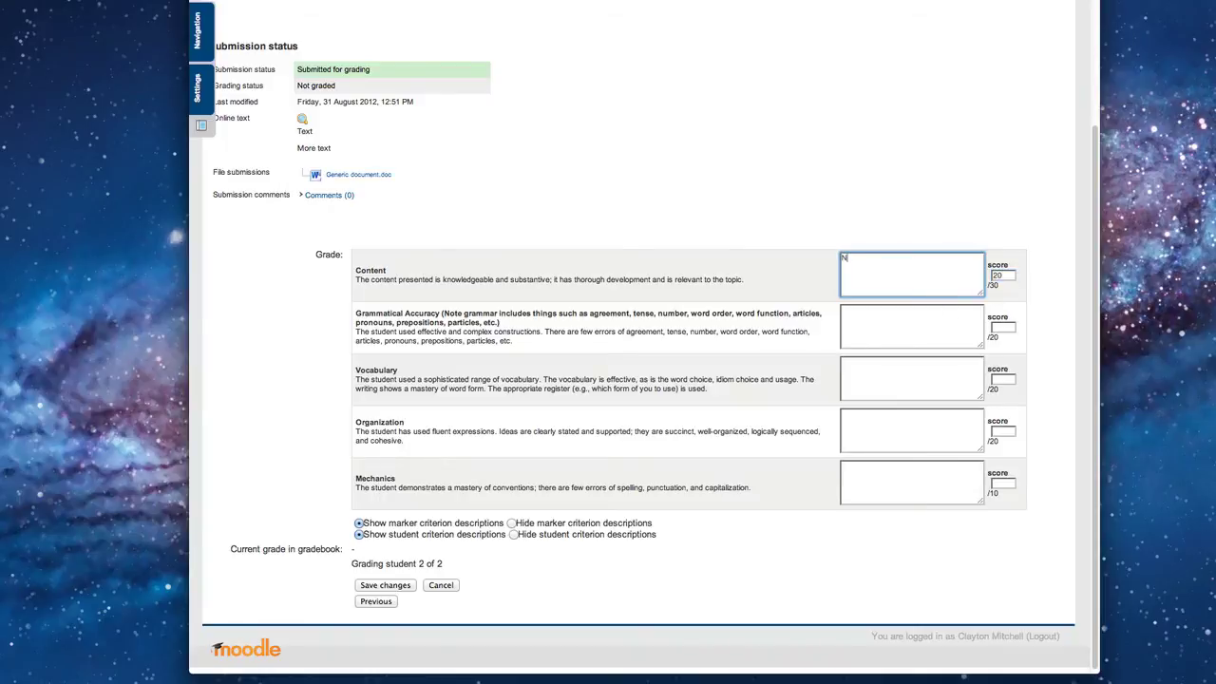
key("BackSpace")
key("BackSpace")
type("ds to be longer")
Give Grammatical Accuracy, Vocabulary and Organization 20 each, and Mechanics 10
left_click(1002, 328)
type("20")
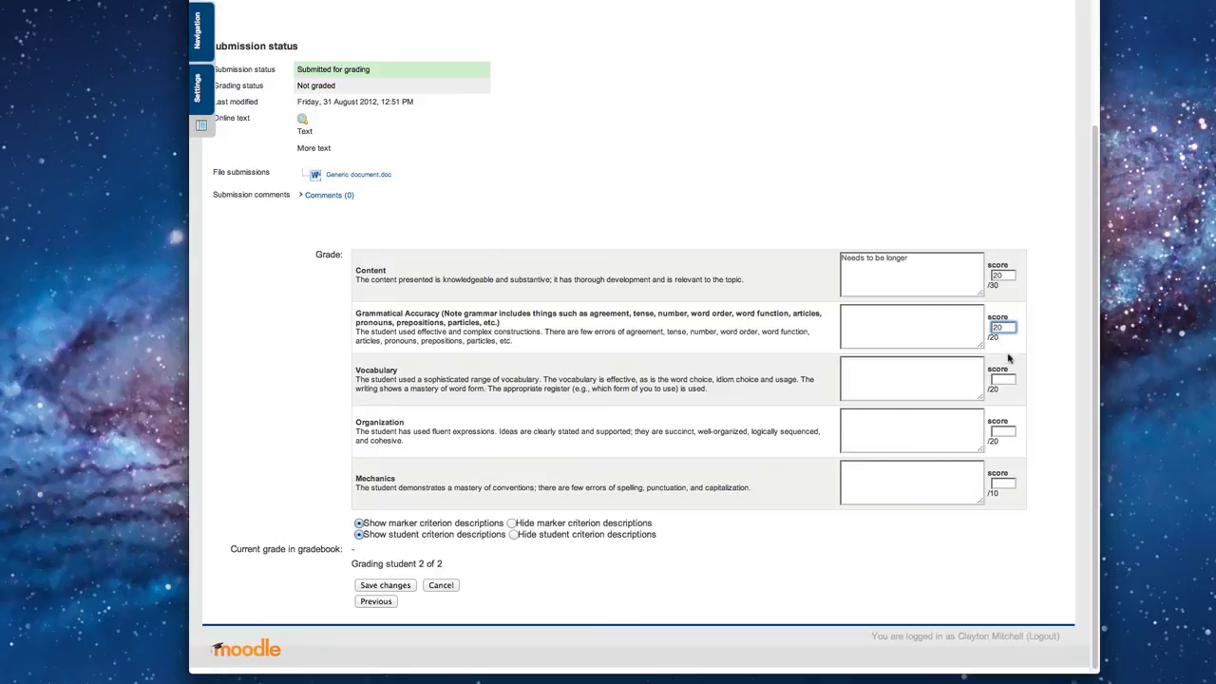
left_click(1007, 380)
type("20")
left_click(1008, 432)
type("20")
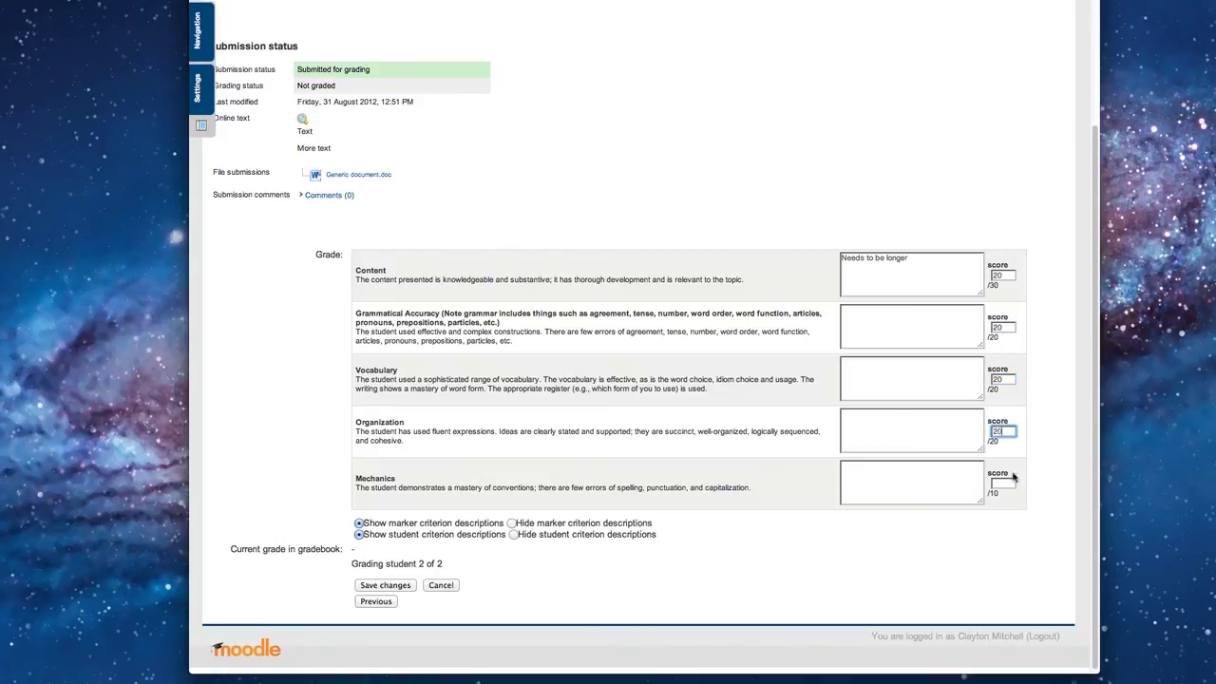
left_click(1006, 485)
type("10")
Save the marking-guide scores and the Content comment for this student
left_click(391, 586)
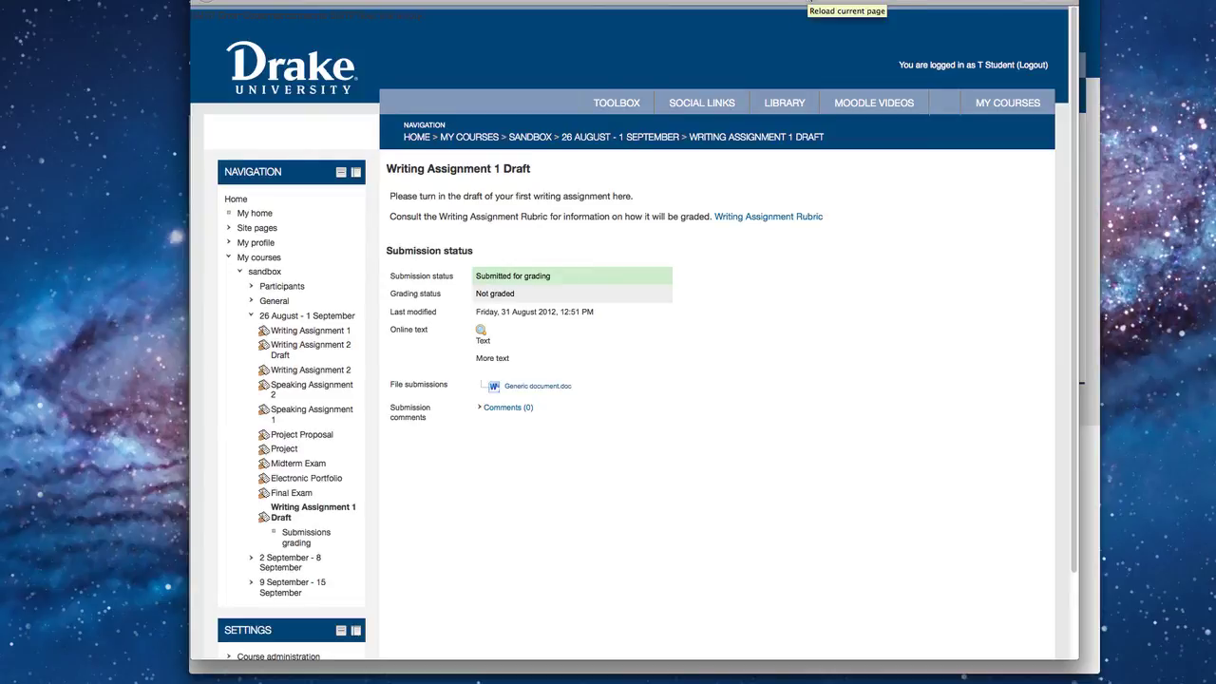
Reload the student's assignment page and scroll to the Graded feedback totalling 90.00 / 100.00
left_click(806, 0)
left_click(762, 54)
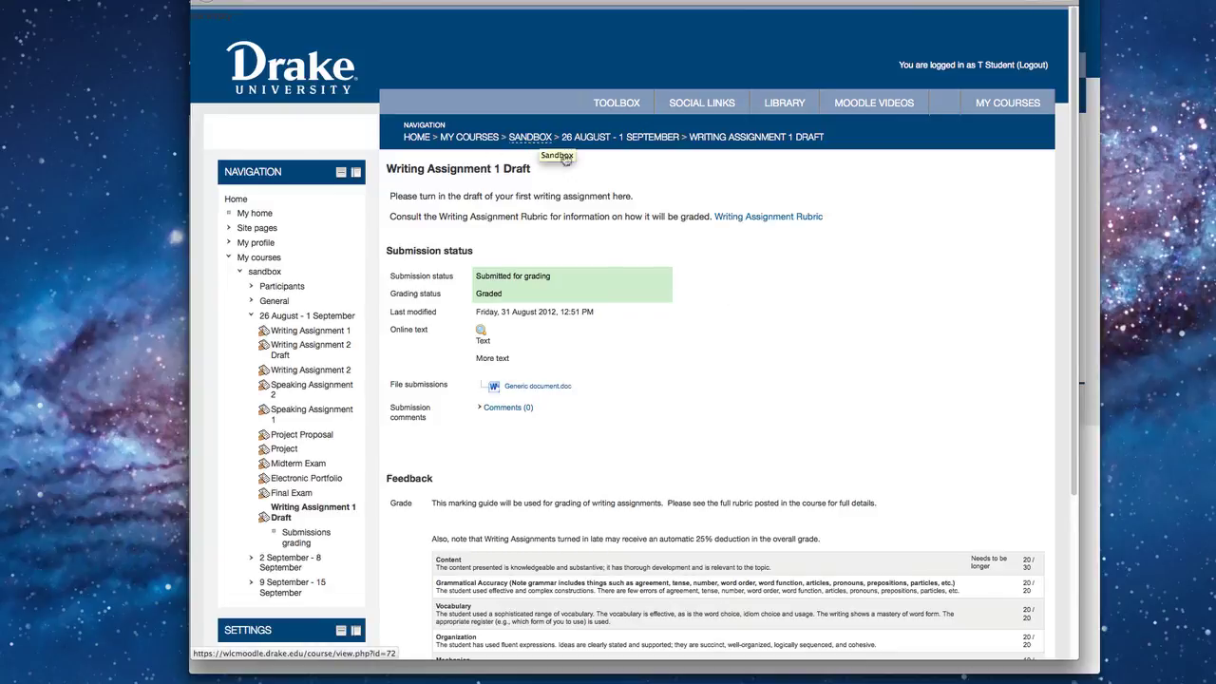
scroll(708, 314, "down", 3)
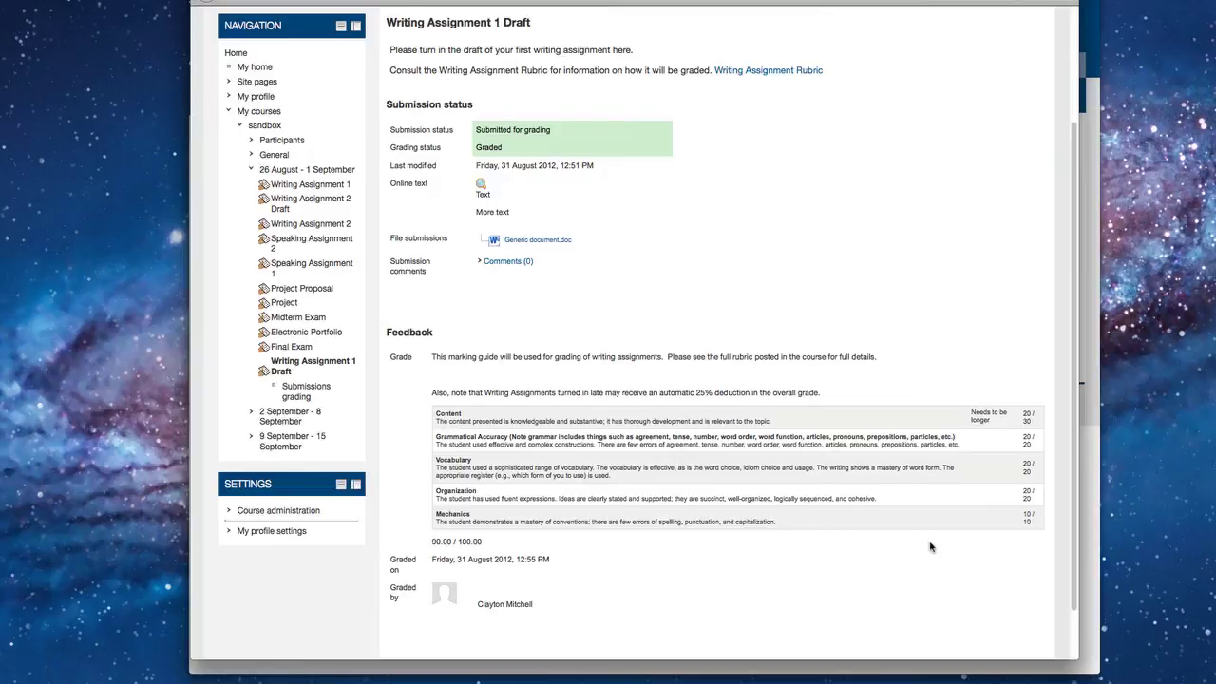
scroll(930, 547, "down", 2)
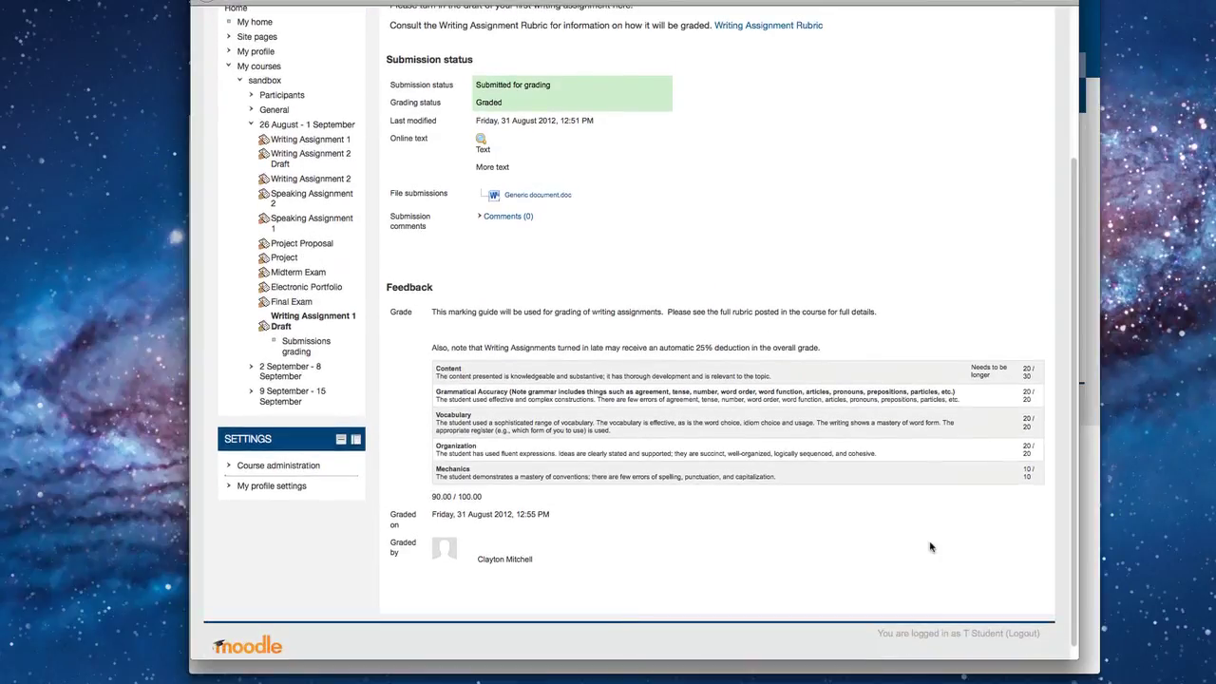